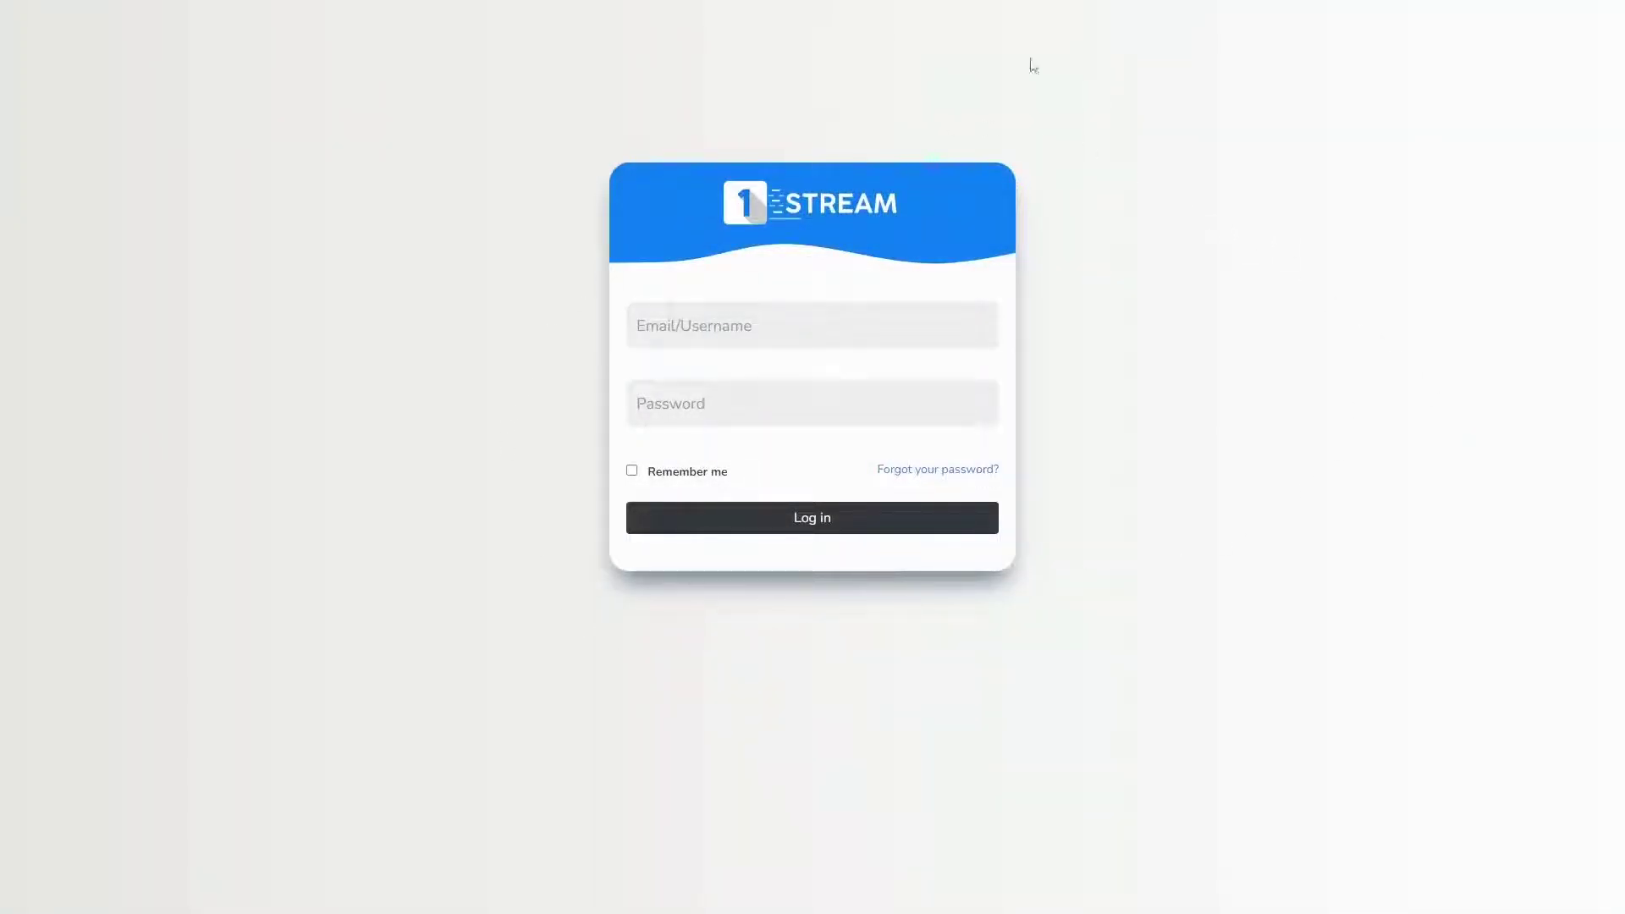
Sign in with the saved autofill username and password to reach the admin dashboard
left_click(684, 328)
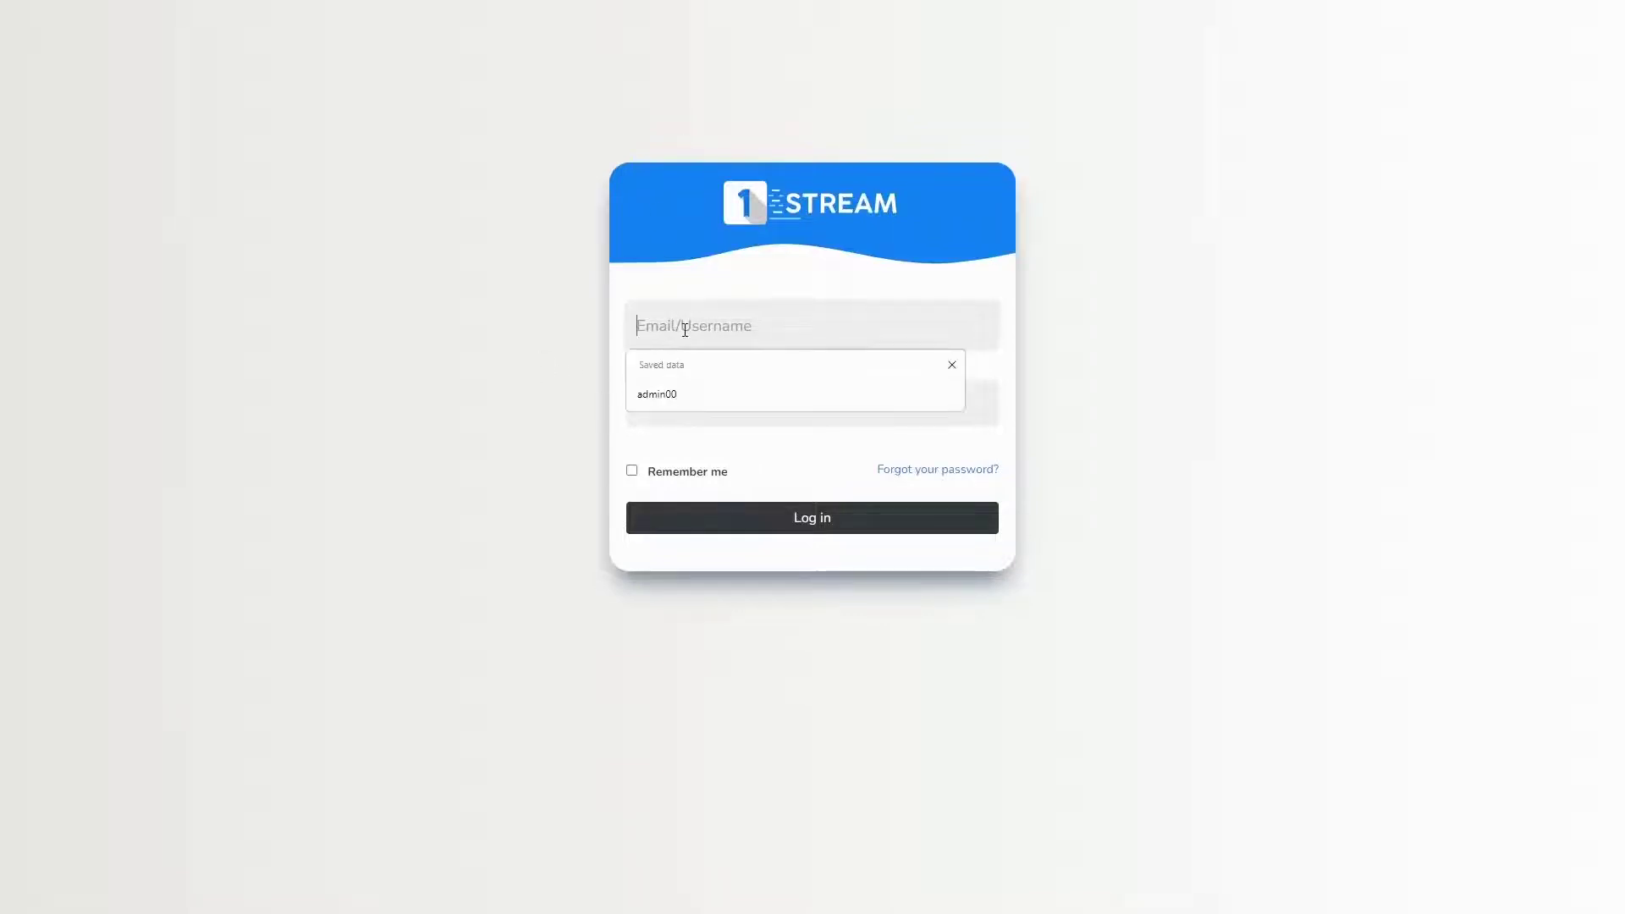
left_click(673, 401)
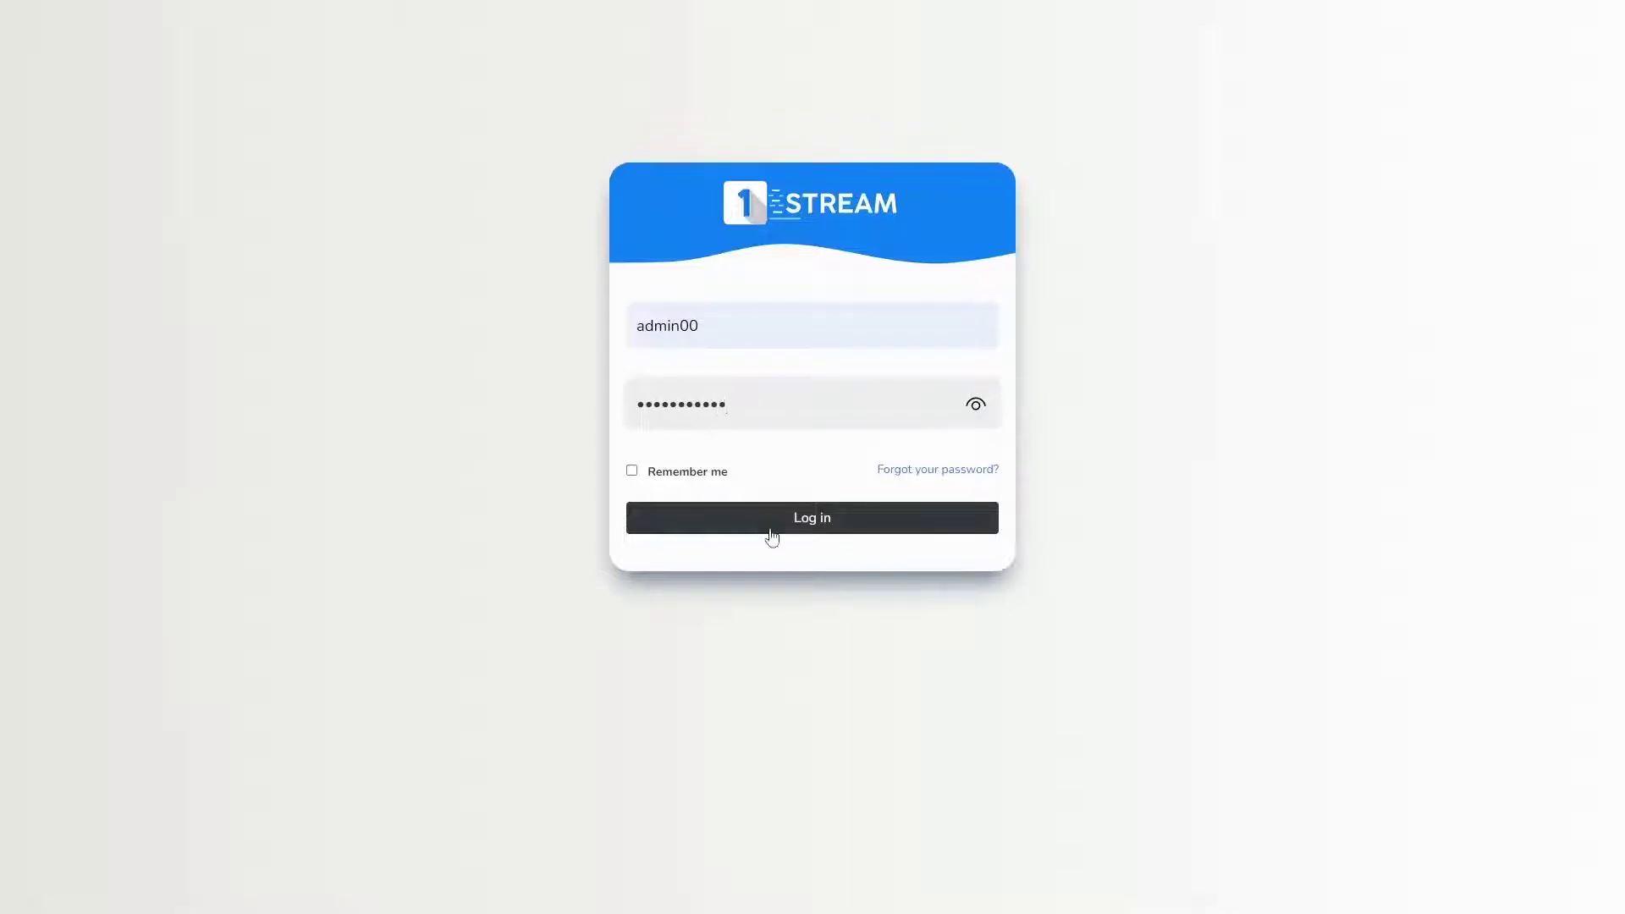
left_click(813, 520)
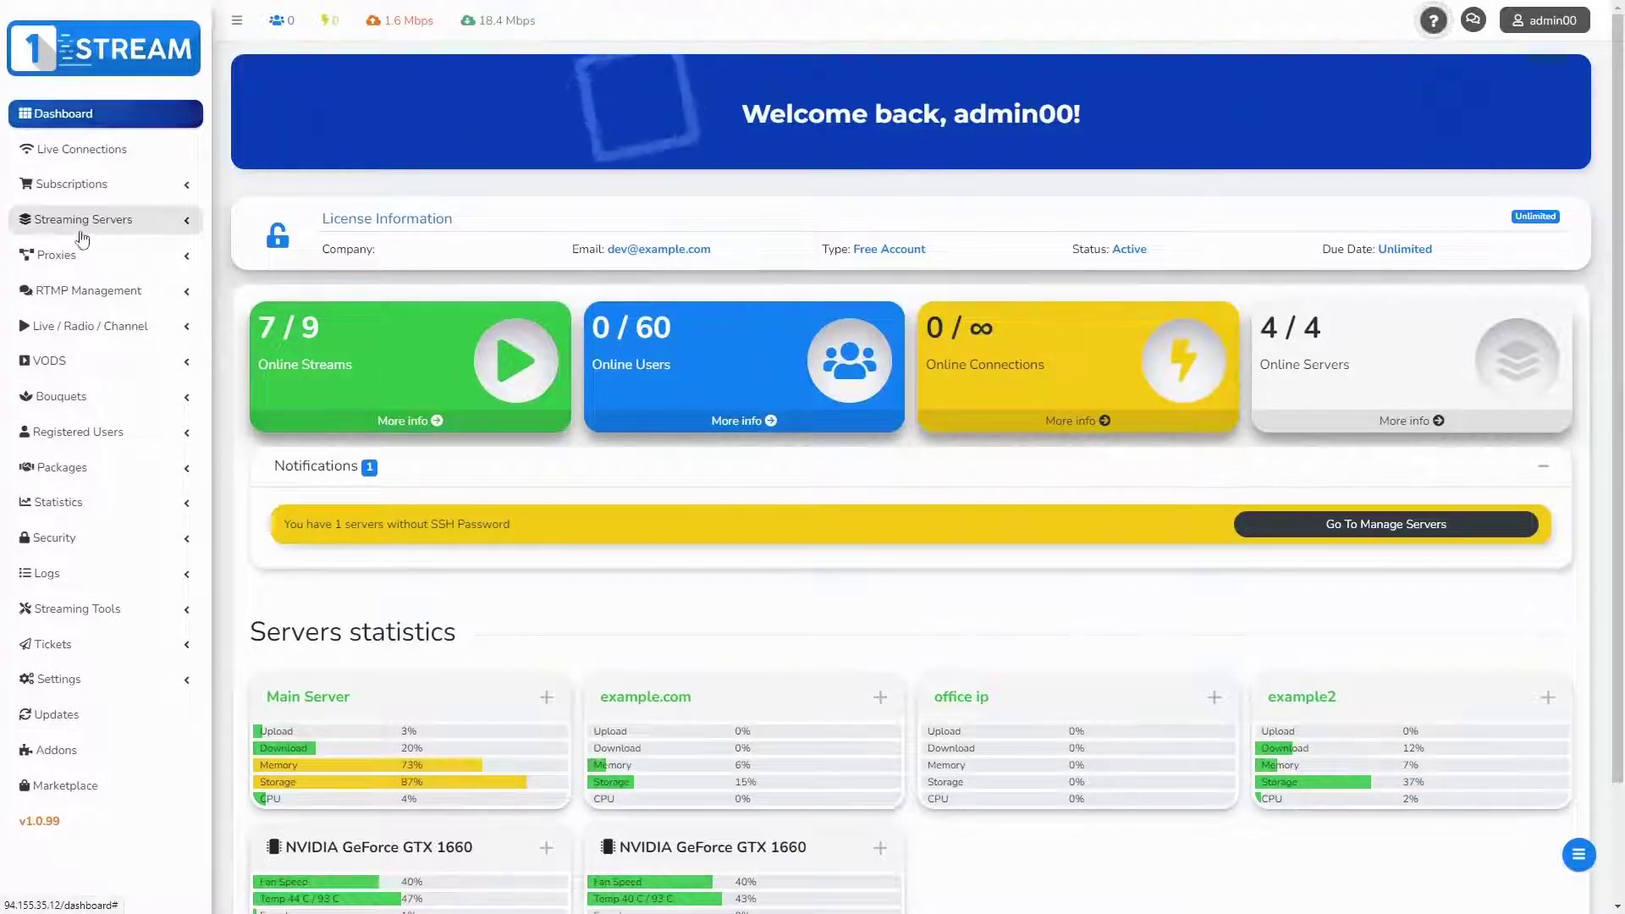
Go to Manage Distributor under Streaming Servers in the sidebar
left_click(112, 224)
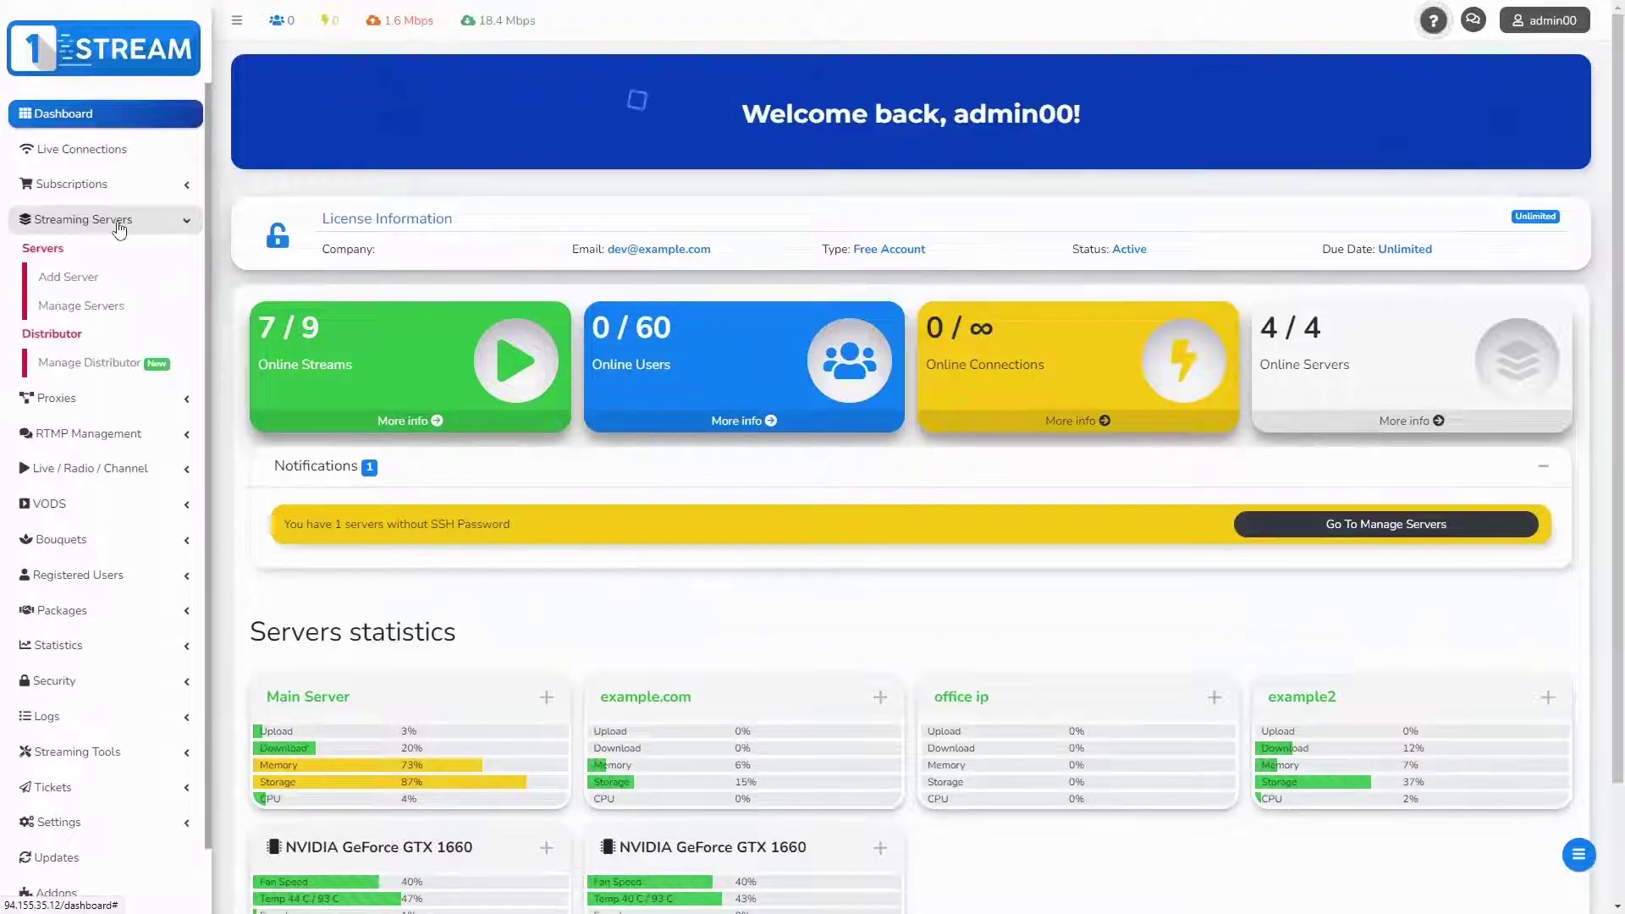
left_click(83, 365)
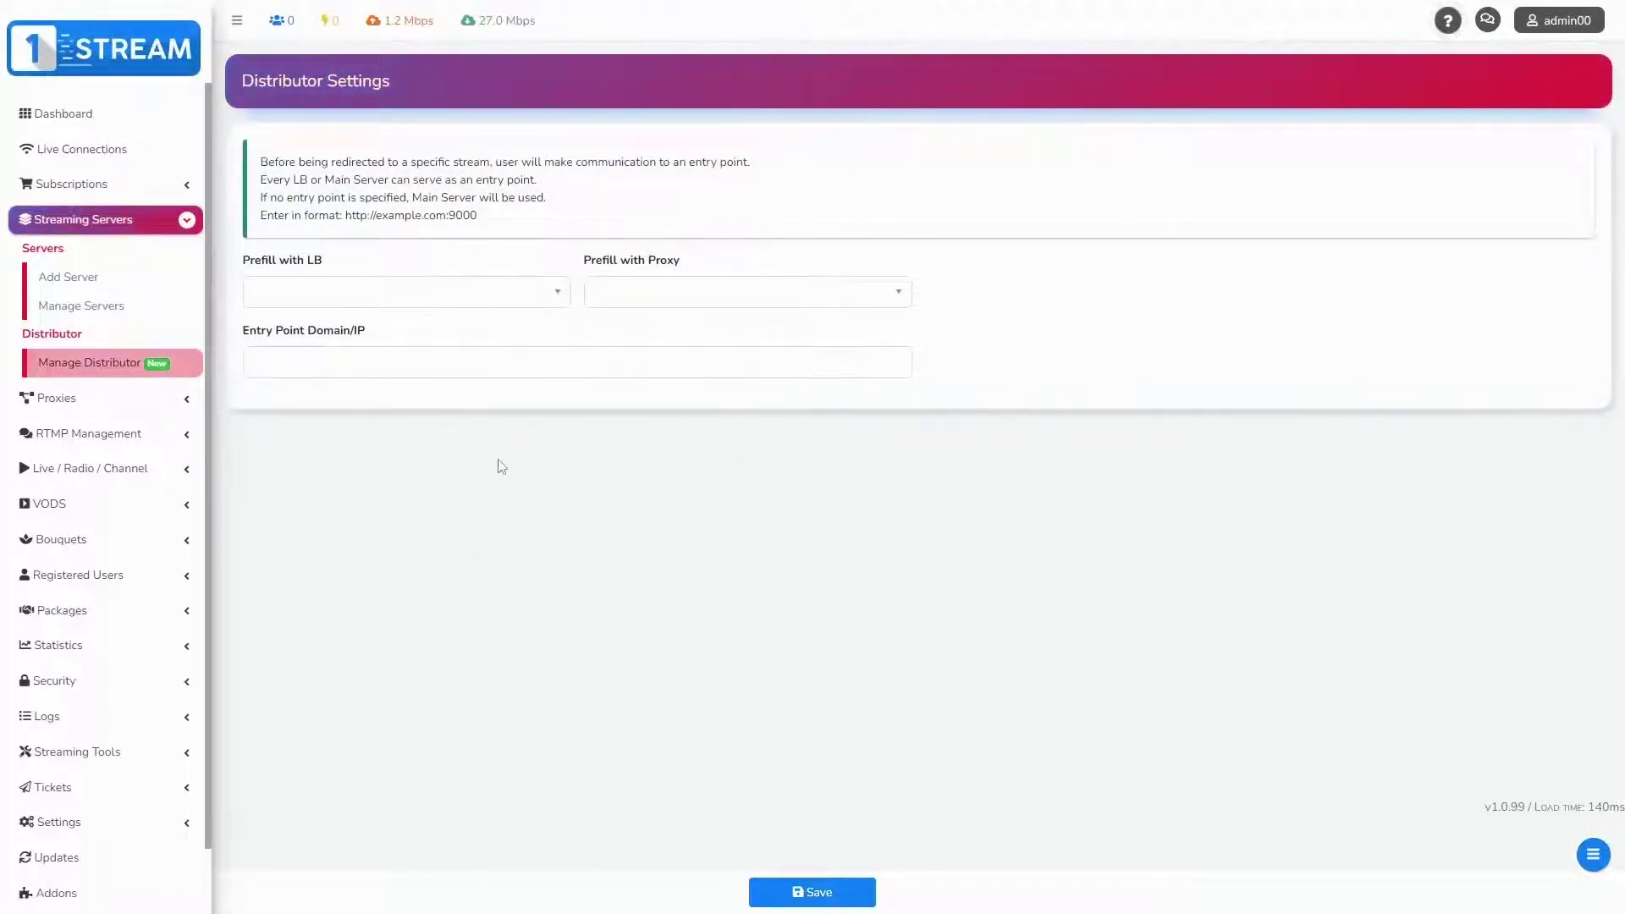
Prefill the distributor from load balancer example2 and proxy entry 12
left_click(321, 308)
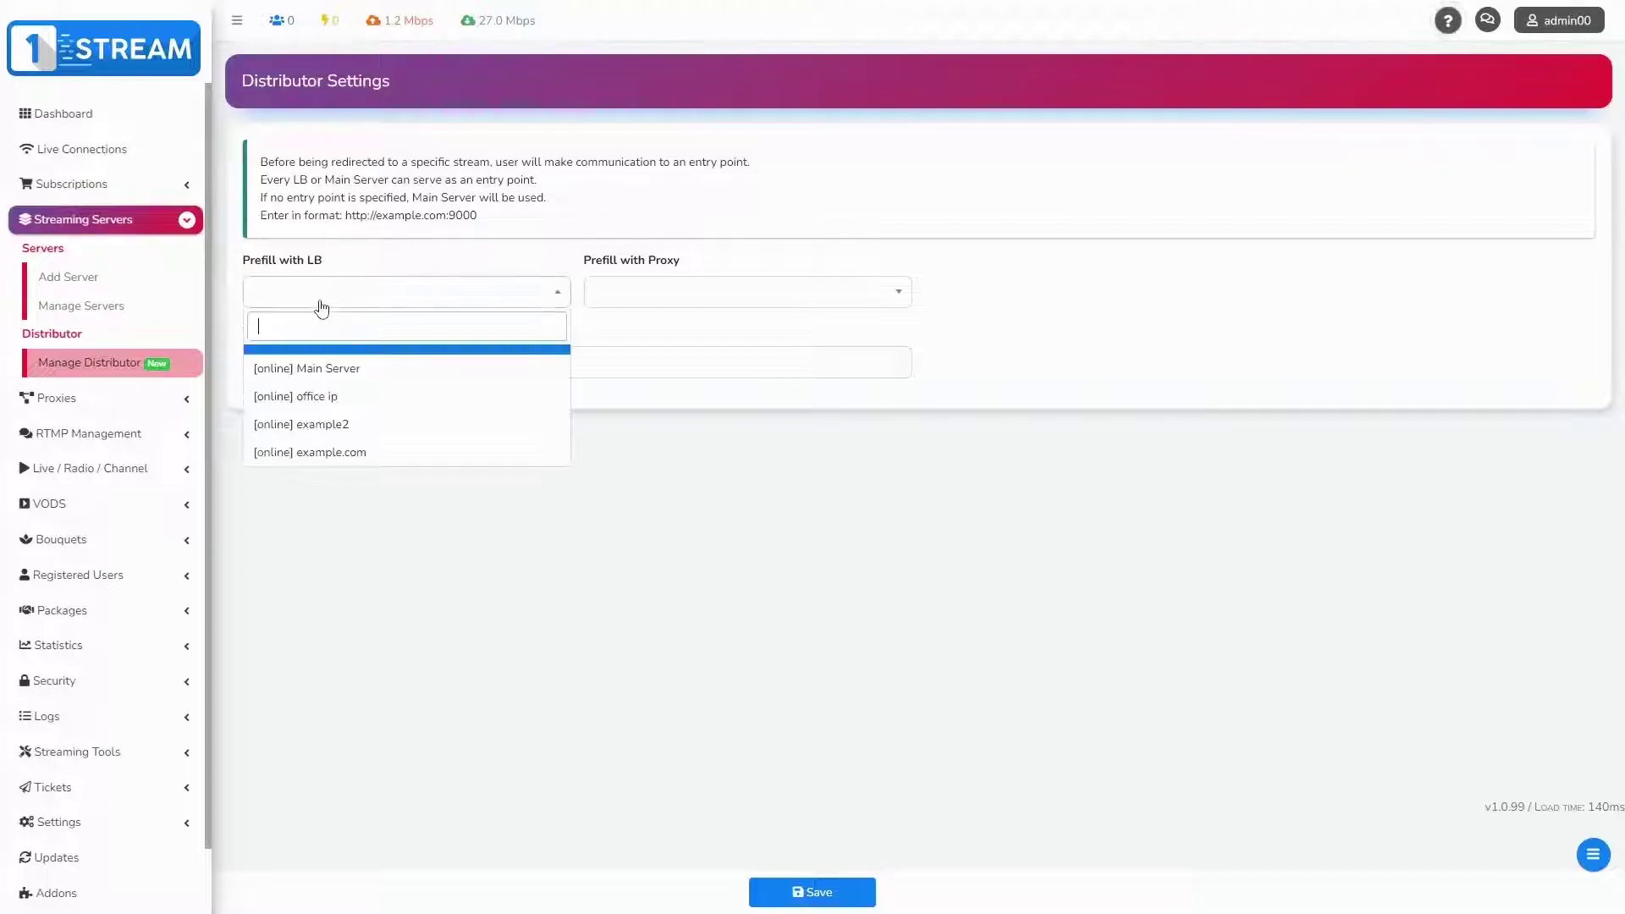
left_click(326, 429)
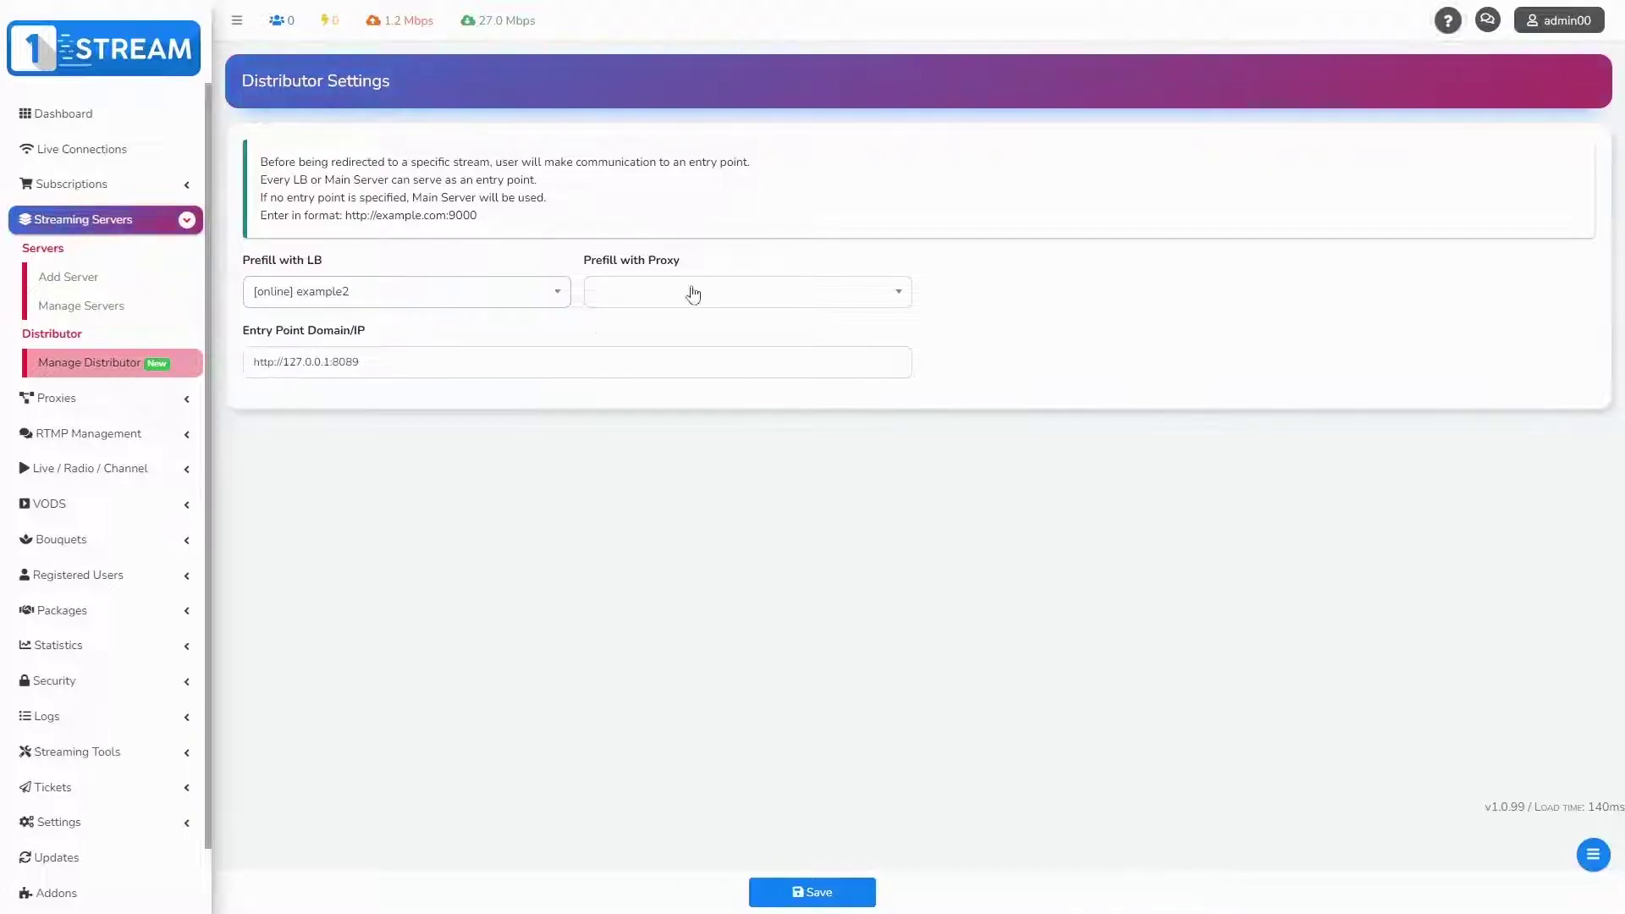
left_click(657, 300)
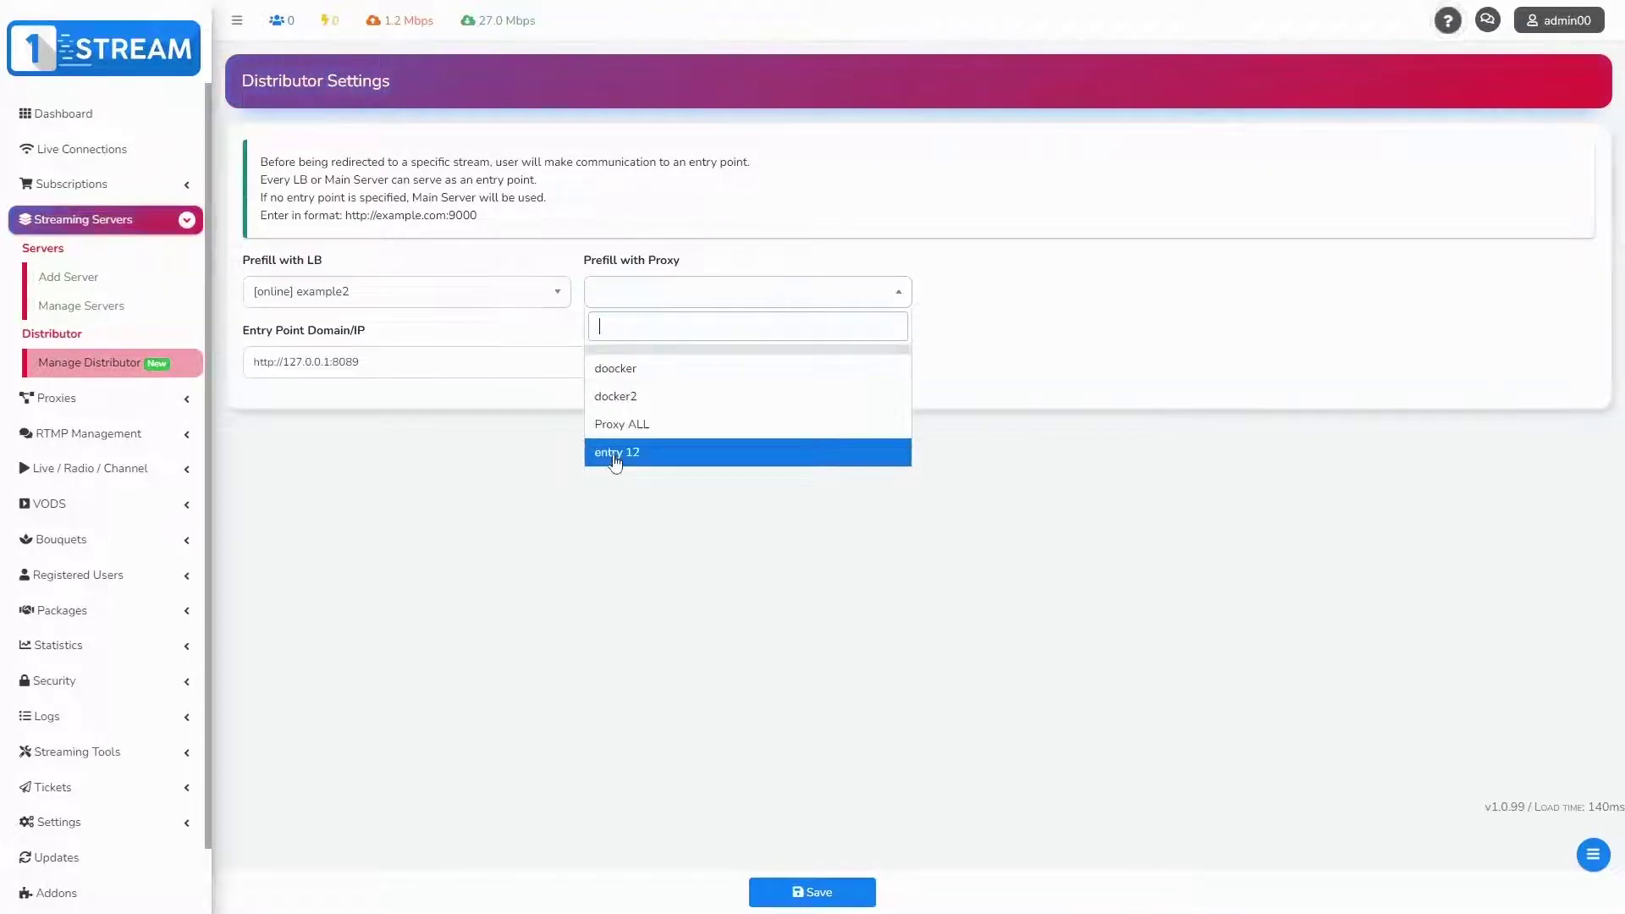
left_click(618, 455)
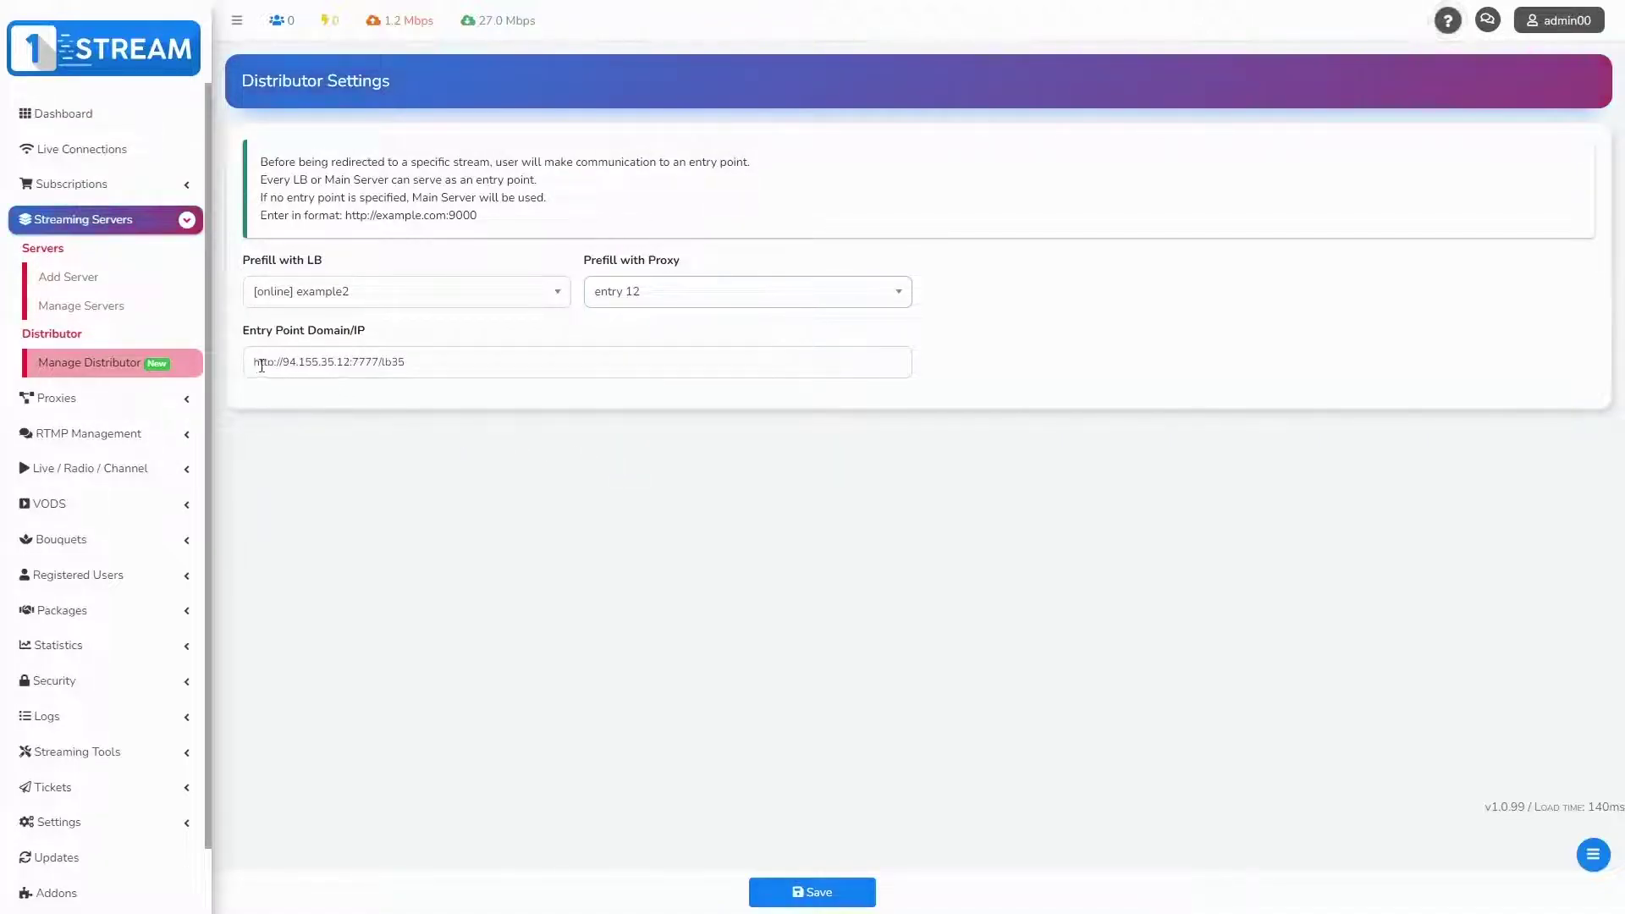
left_click_drag(253, 365, 479, 367)
left_click(423, 337)
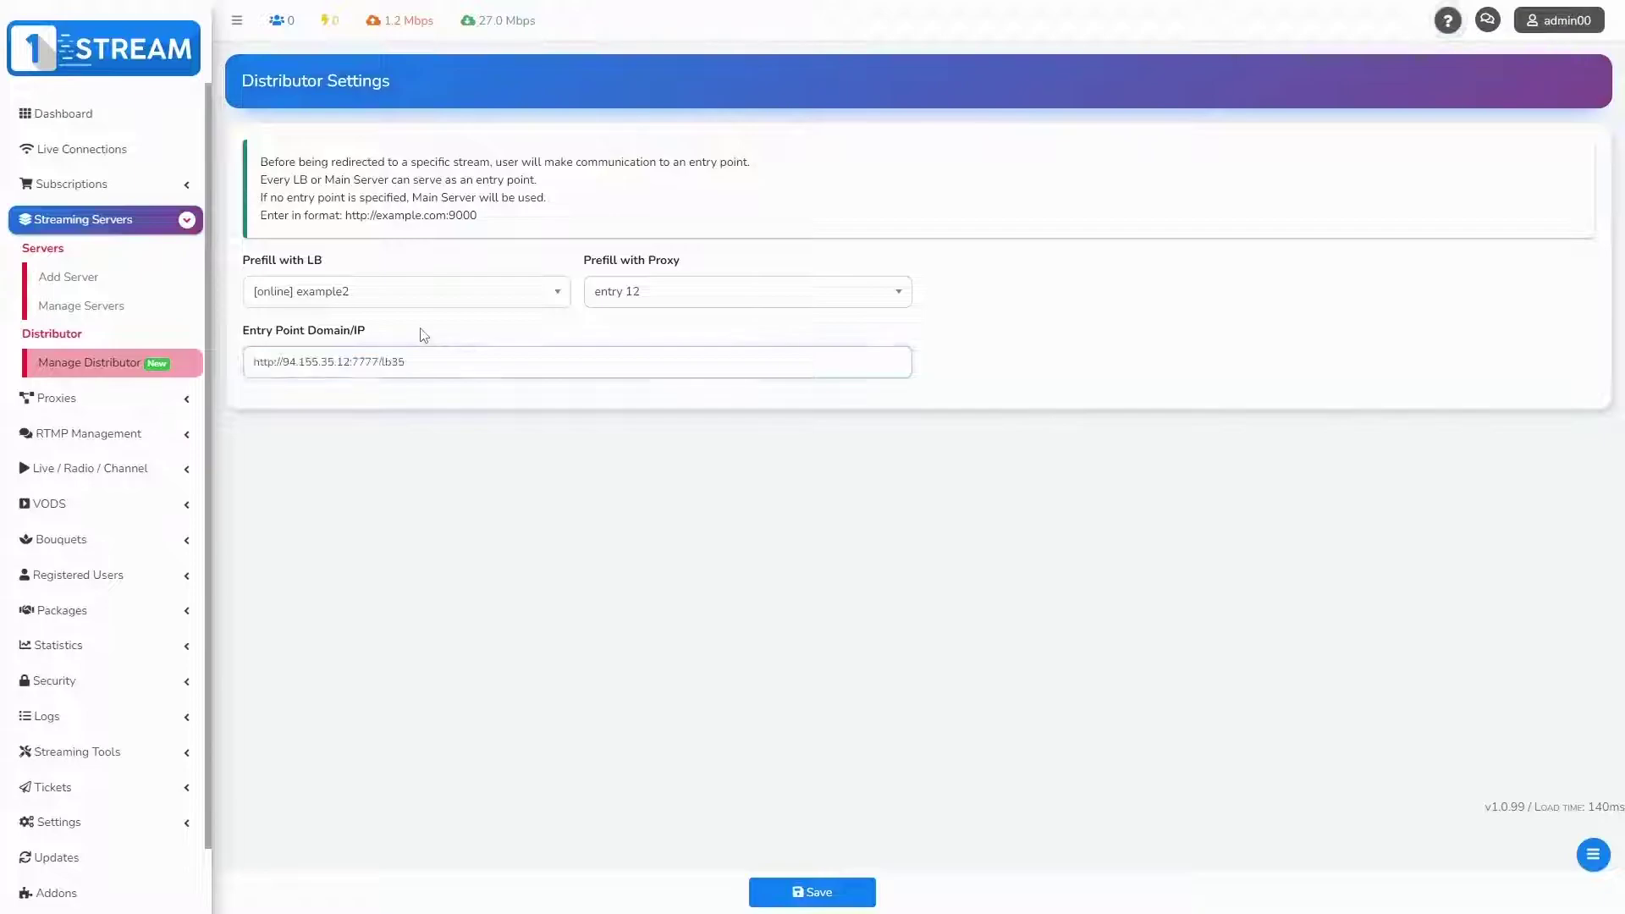
left_click_drag(242, 328, 221, 330)
Save the distributor settings and get the 'Updated' confirmation
left_click(444, 396)
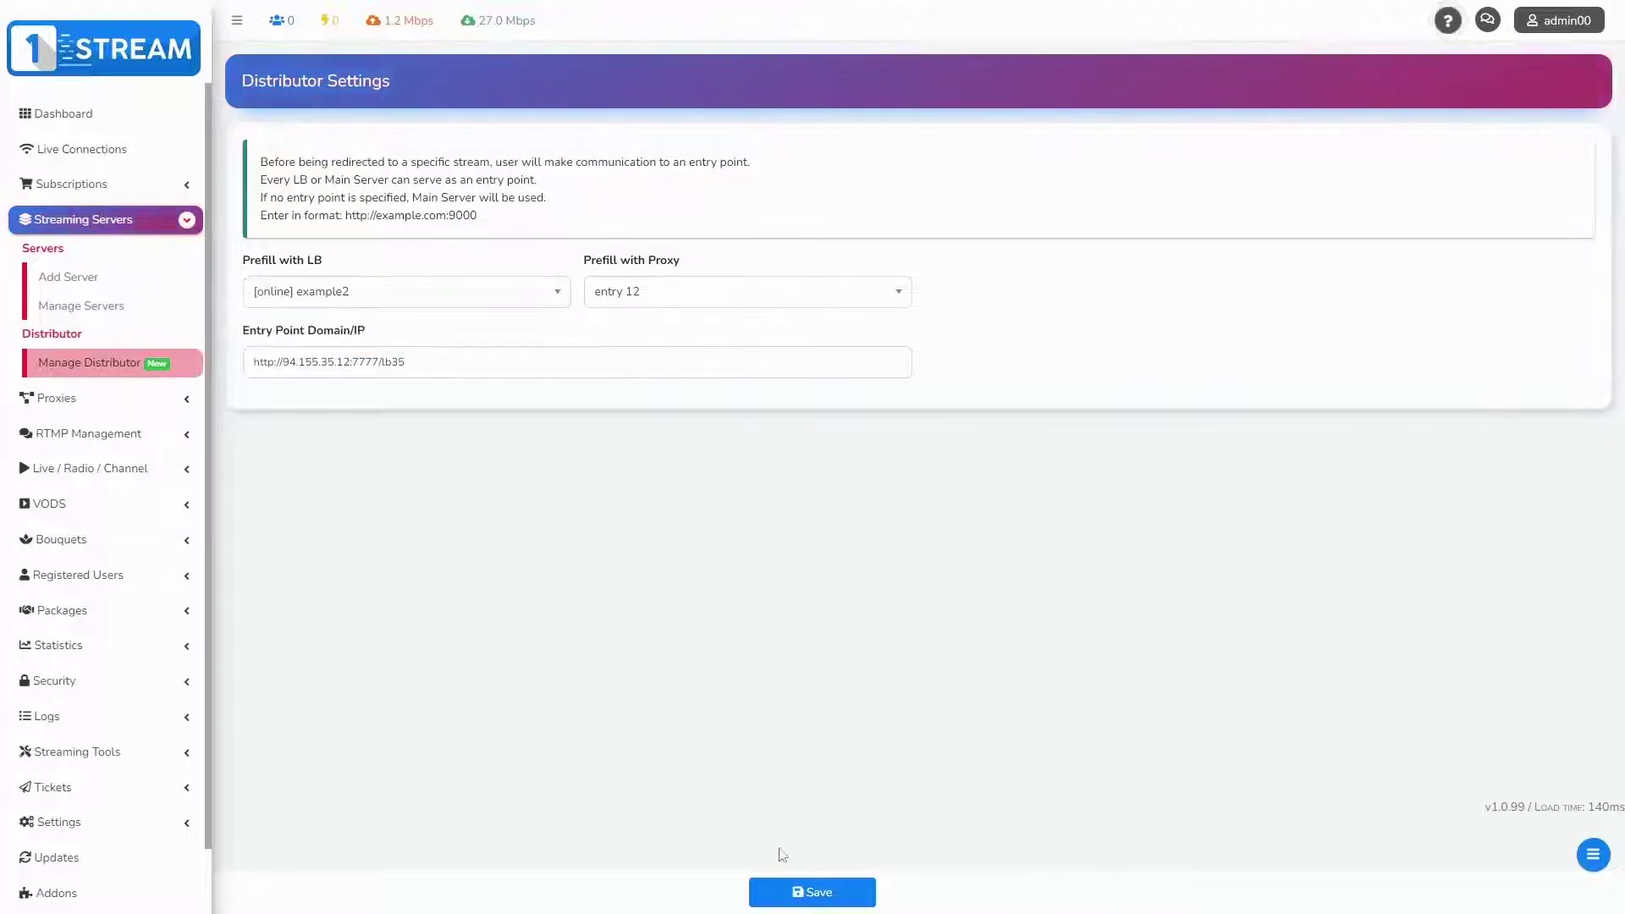
left_click(816, 893)
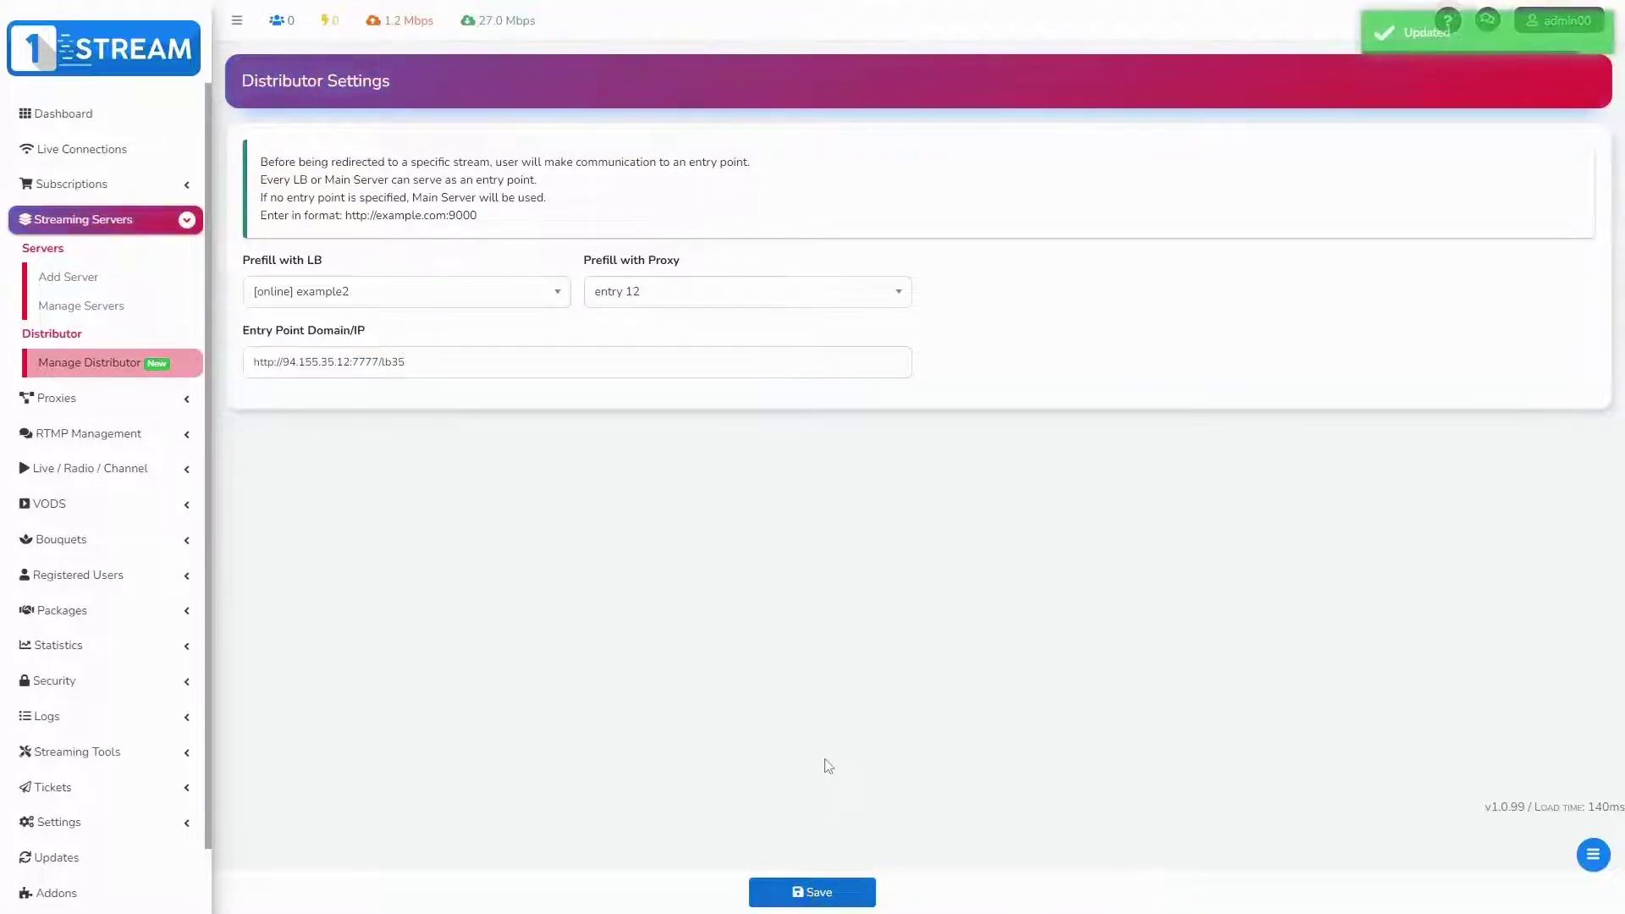